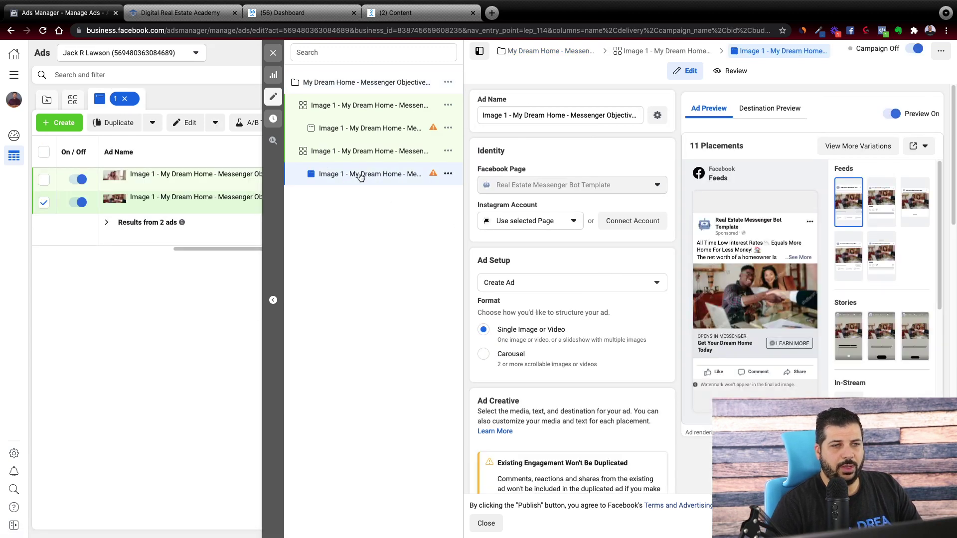
Step: Open the campaign's second ad set for editing and go to its Audience settings
click(363, 151)
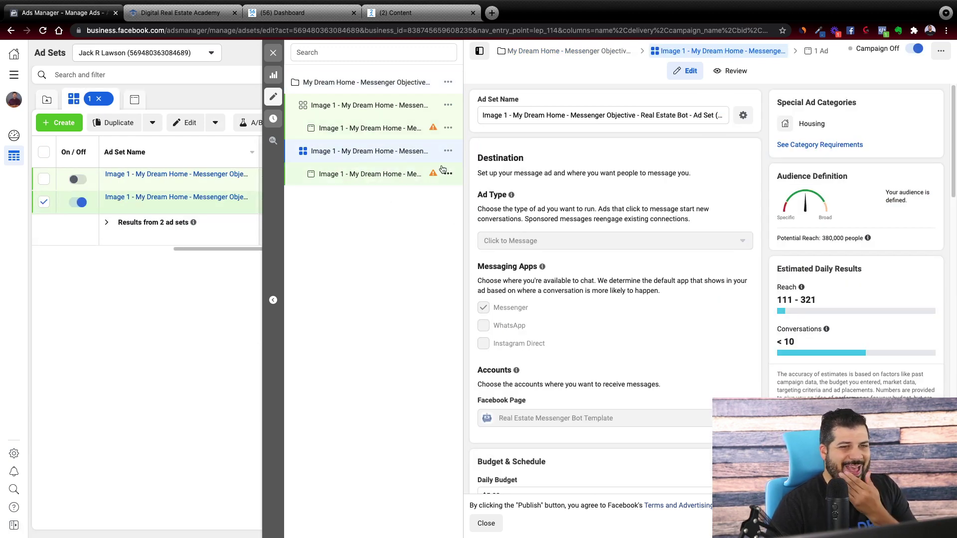
scroll(598, 245, down, 10)
scroll(596, 252, down, 6)
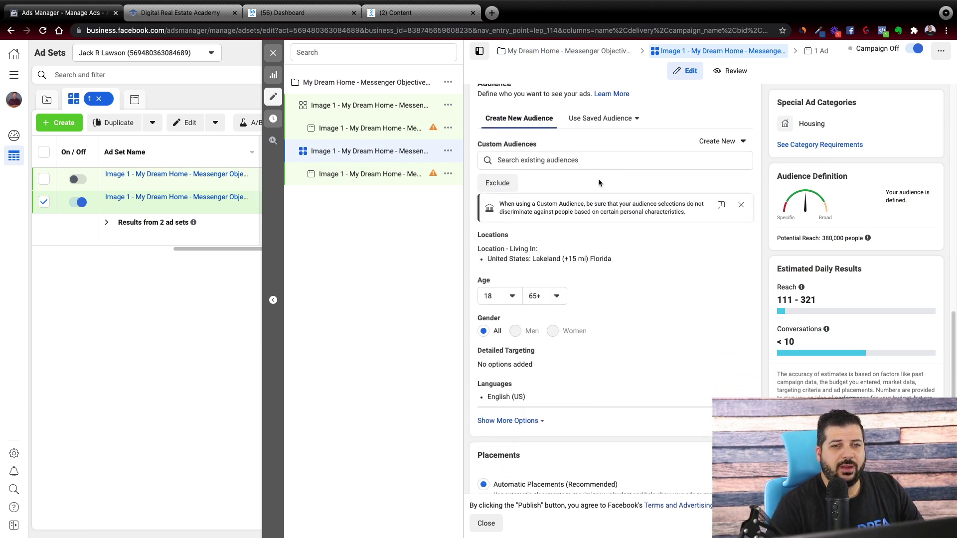
scroll(598, 178, up, 2)
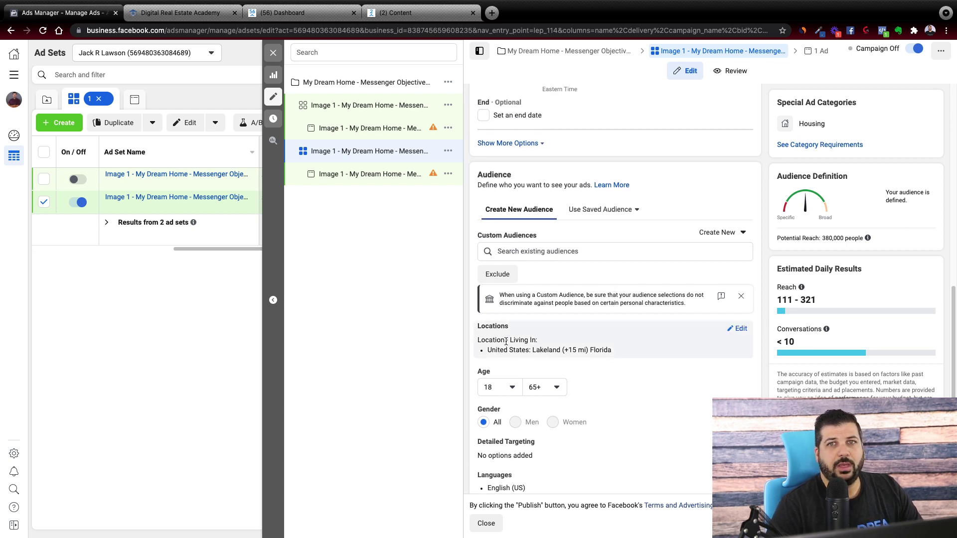
Step: Open the audience's Locations setting for editing and examine the targeting radius around Lakeland, Florida on the map
click(738, 329)
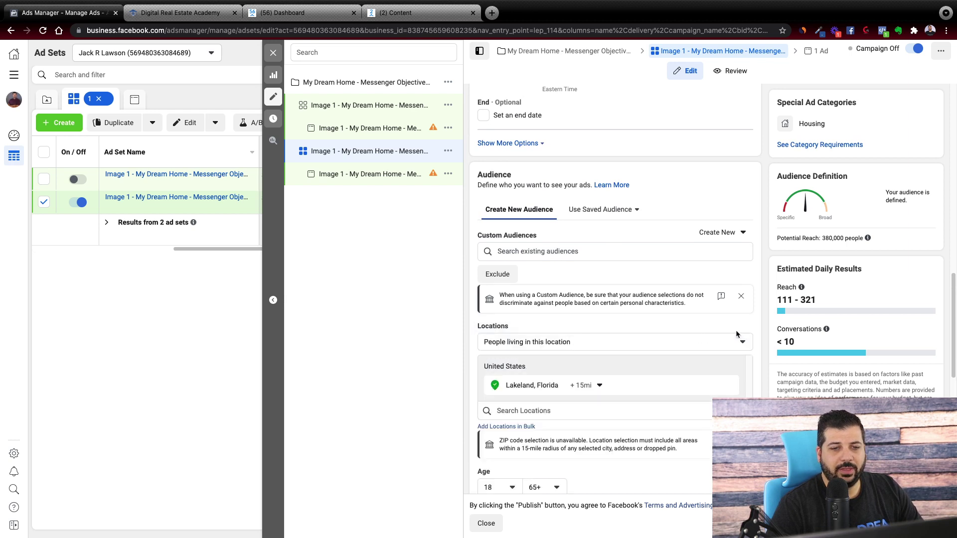
click(668, 387)
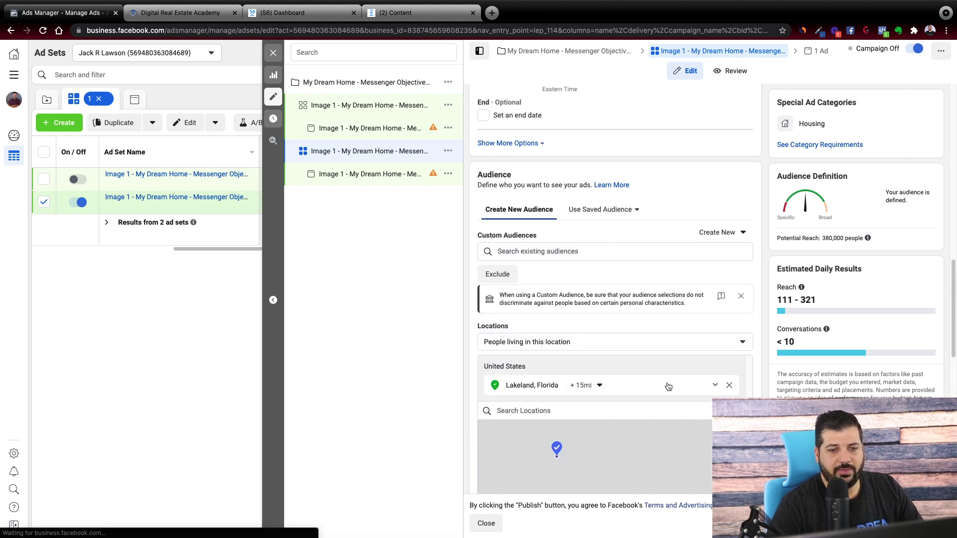
scroll(558, 284, down, 1)
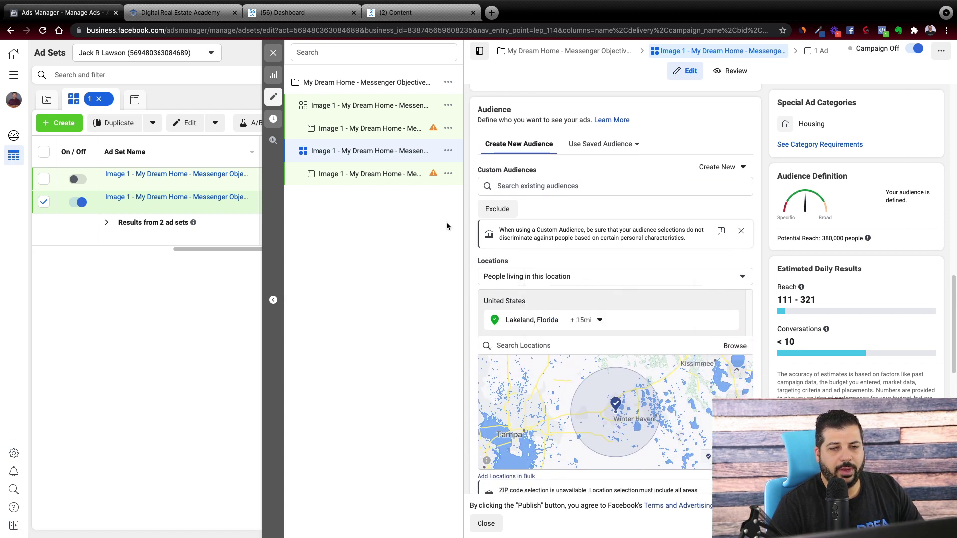
scroll(490, 292, down, 1)
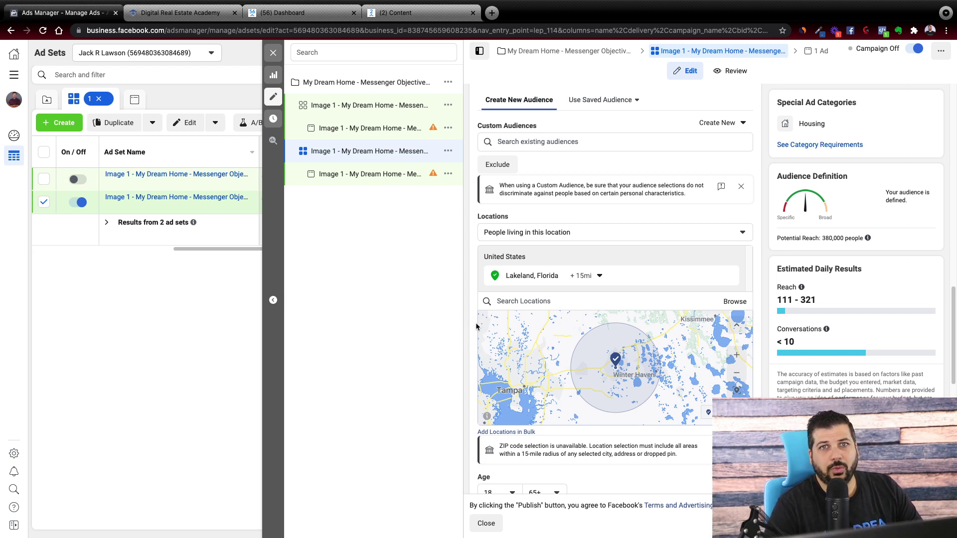
Step: Open Detailed Targeting for editing, browse the Interests category and add the Accounting interest
scroll(473, 327, down, 5)
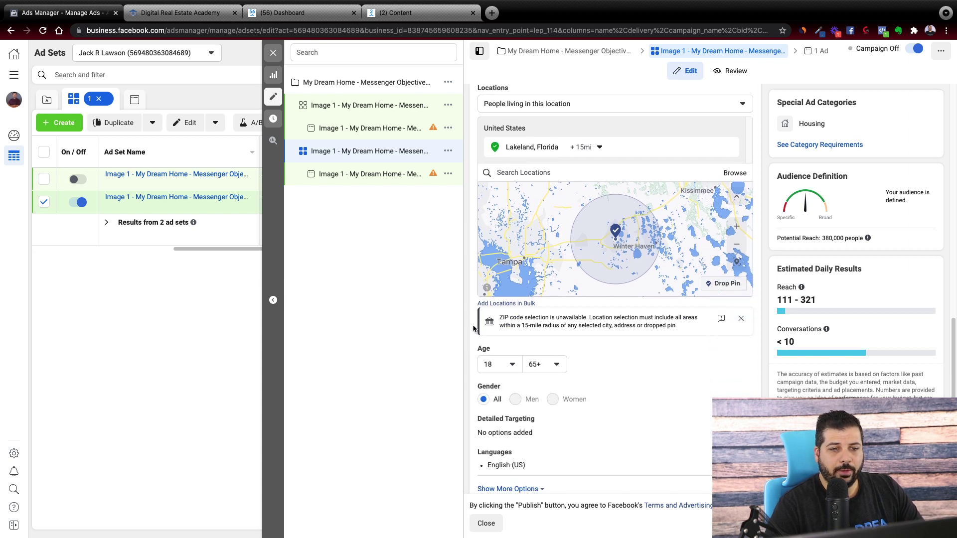
scroll(473, 335, down, 1)
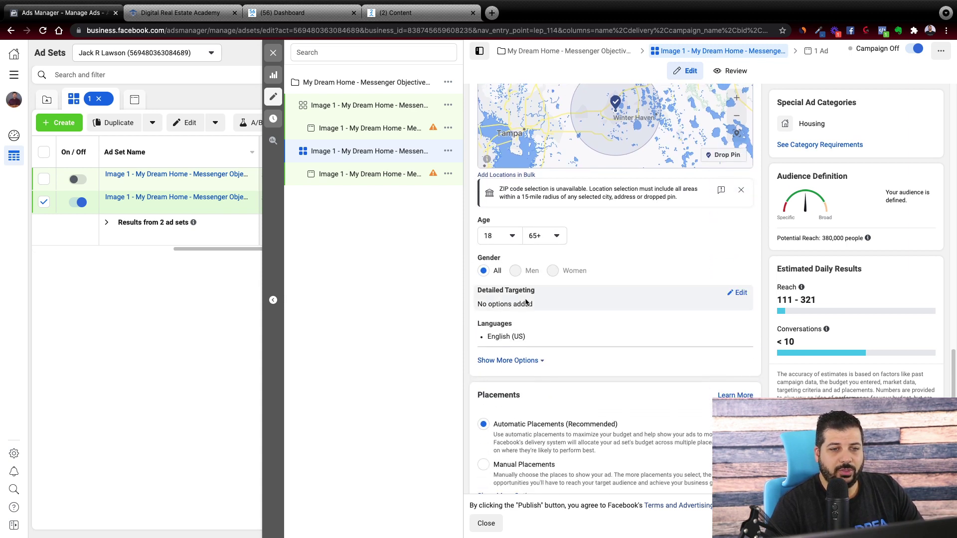
click(740, 293)
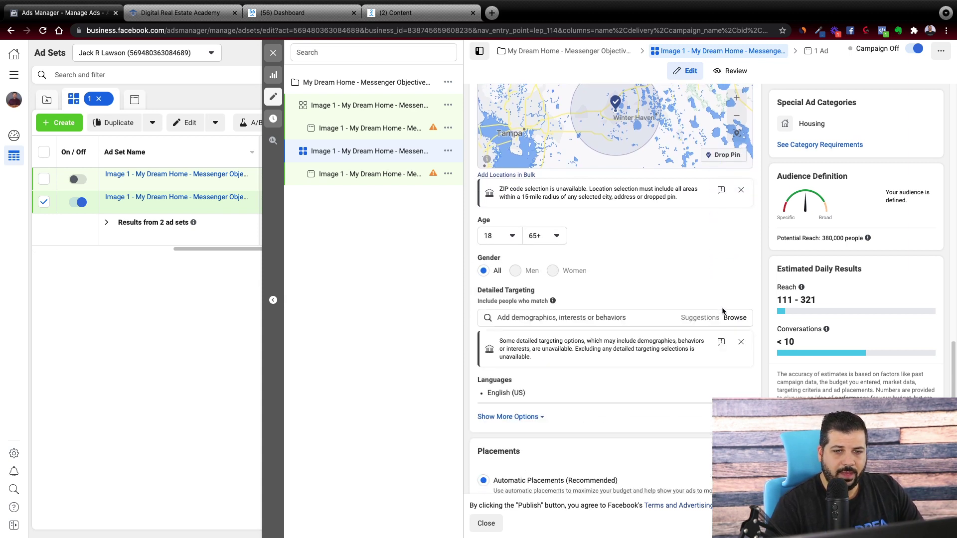
click(730, 319)
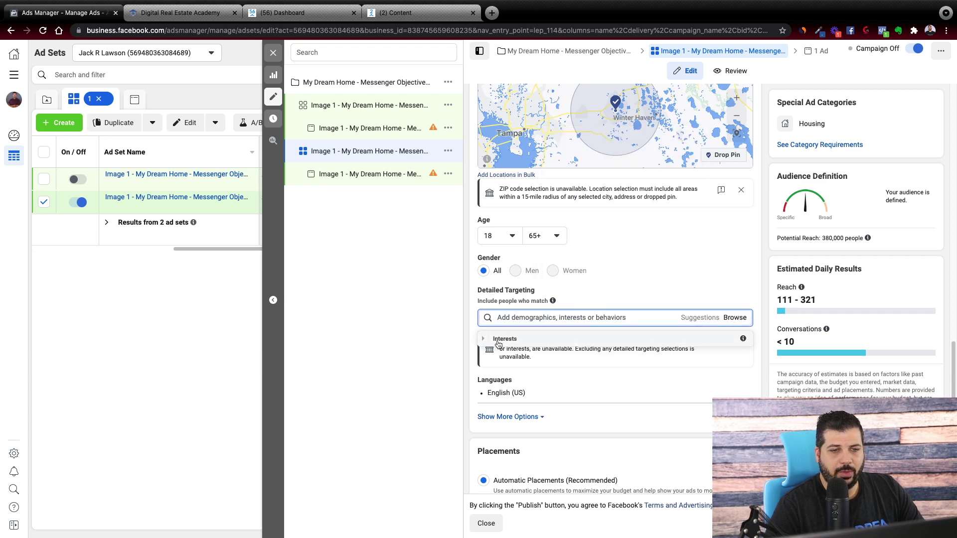
click(501, 340)
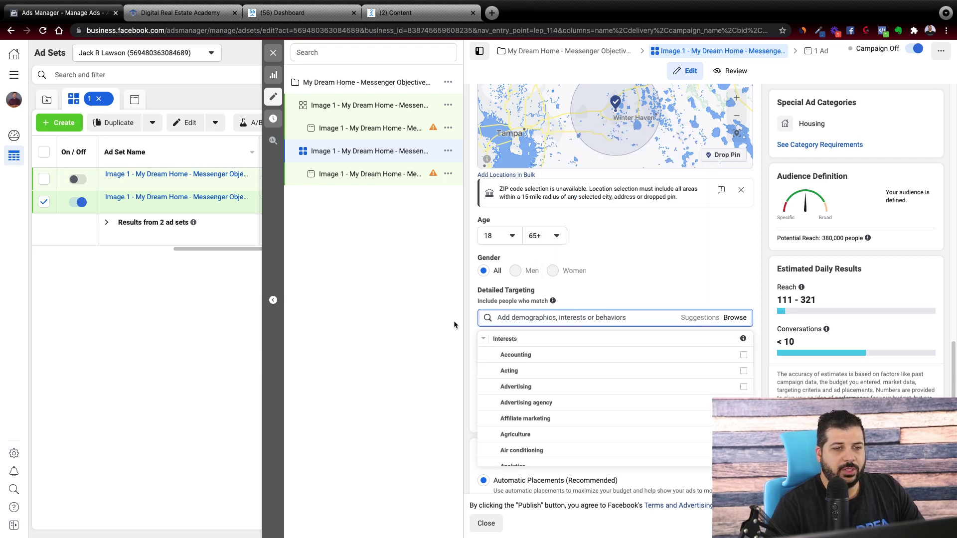
scroll(472, 199, down, 3)
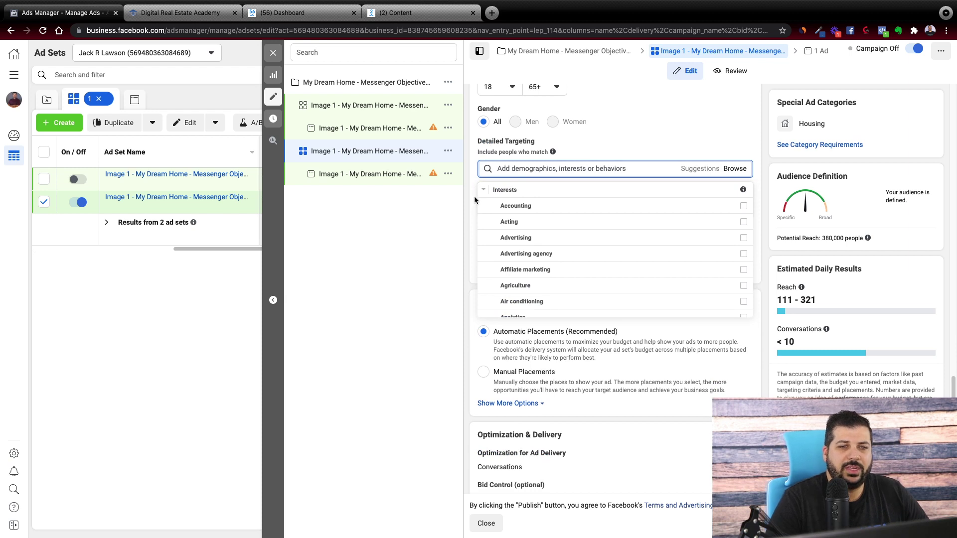
scroll(474, 201, down, 1)
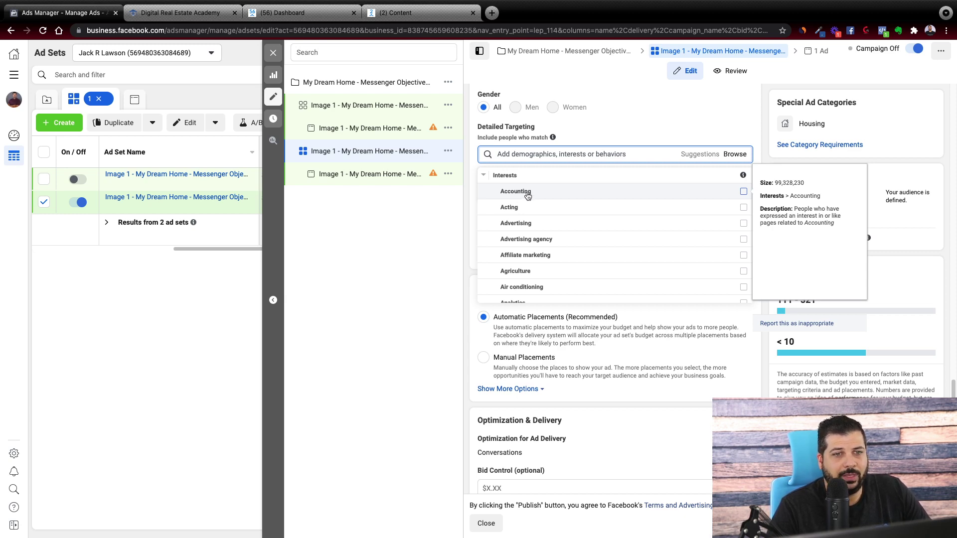
click(527, 195)
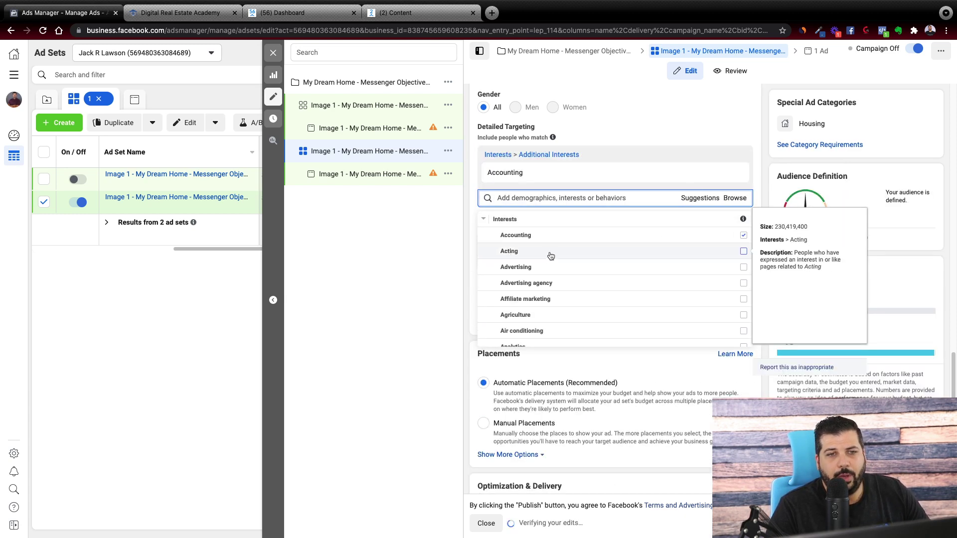
Step: Browse further through the available interests and add Banking to the detailed targeting
scroll(560, 288, down, 1)
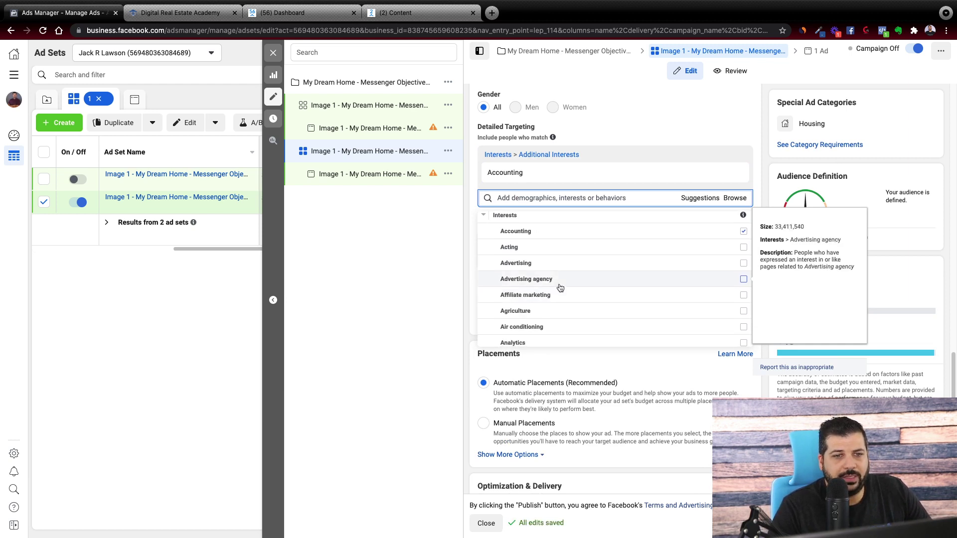
scroll(559, 287, down, 5)
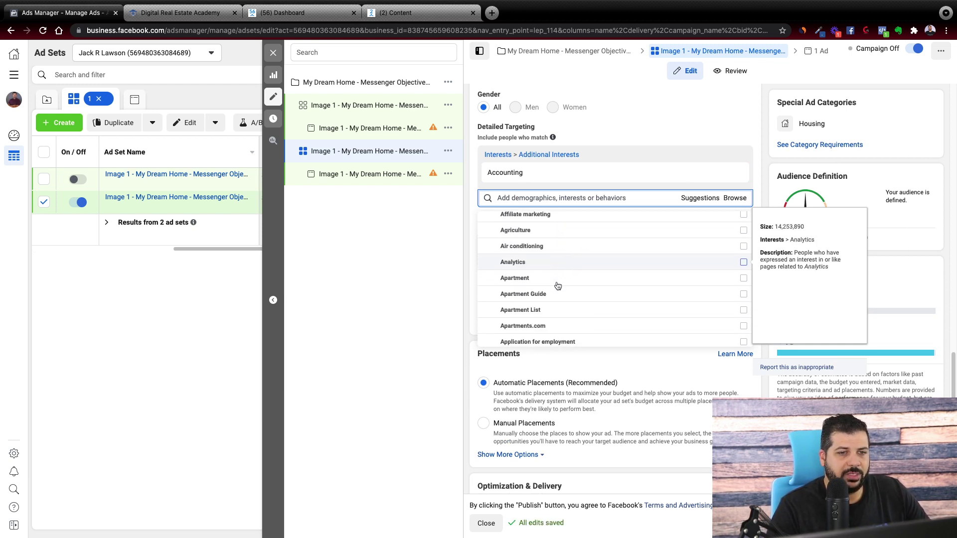
scroll(558, 285, down, 5)
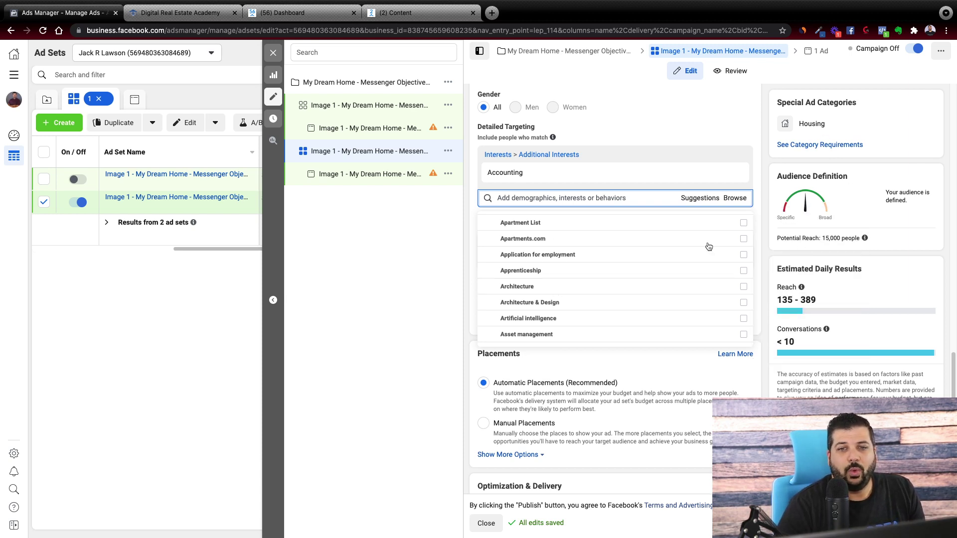
mouse_move(644, 258)
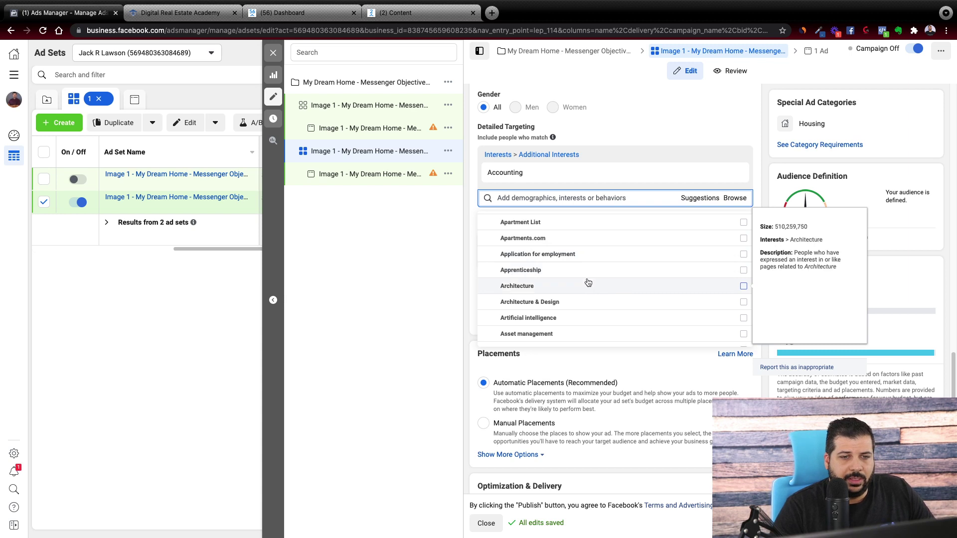
scroll(588, 282, down, 1)
scroll(558, 269, down, 5)
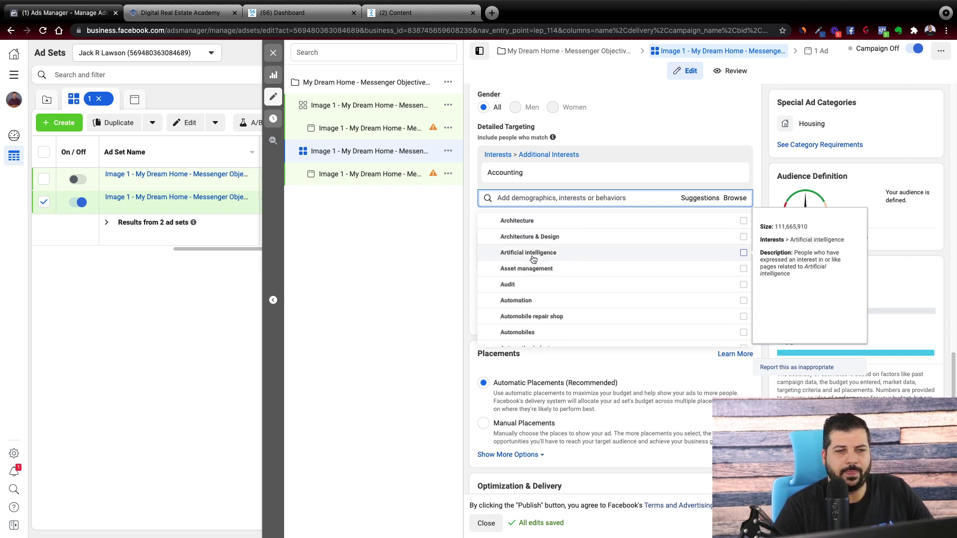
scroll(535, 246, up, 1)
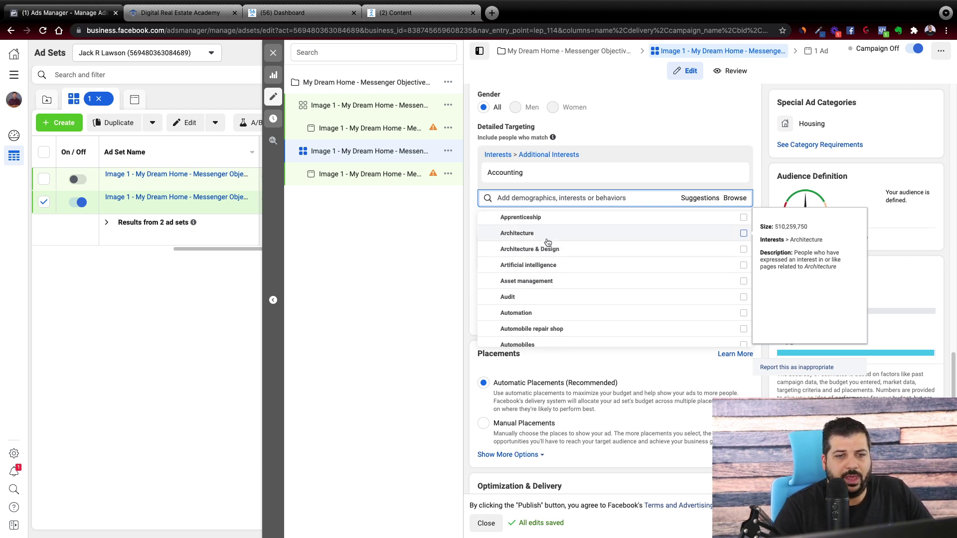
scroll(556, 286, down, 3)
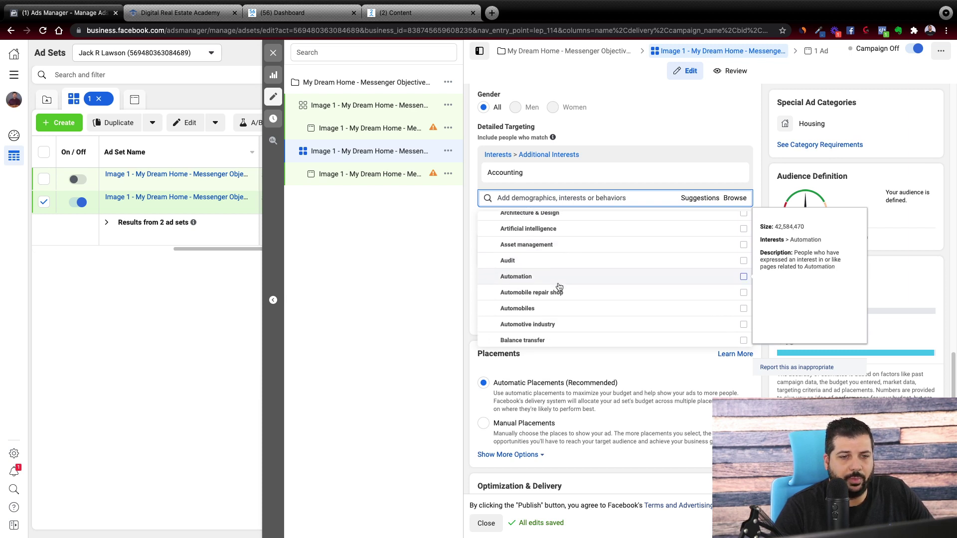
scroll(553, 289, down, 5)
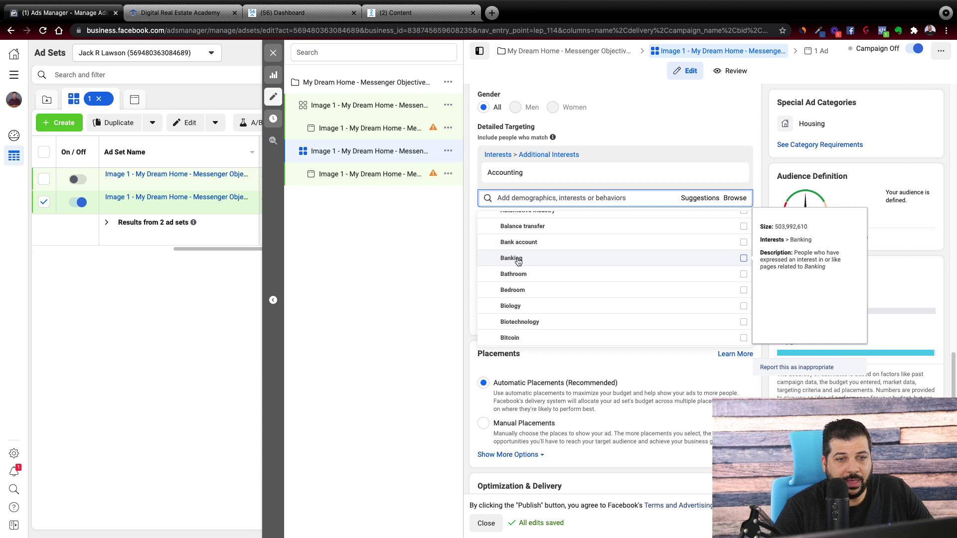
click(517, 260)
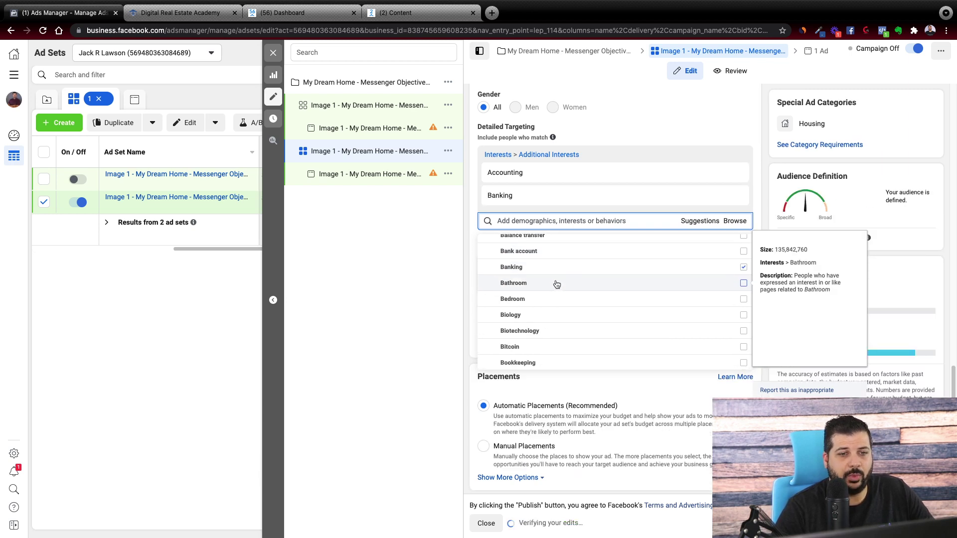
Step: Add the Bitcoin and Broker interests to the ad set's detailed targeting
scroll(556, 284, down, 3)
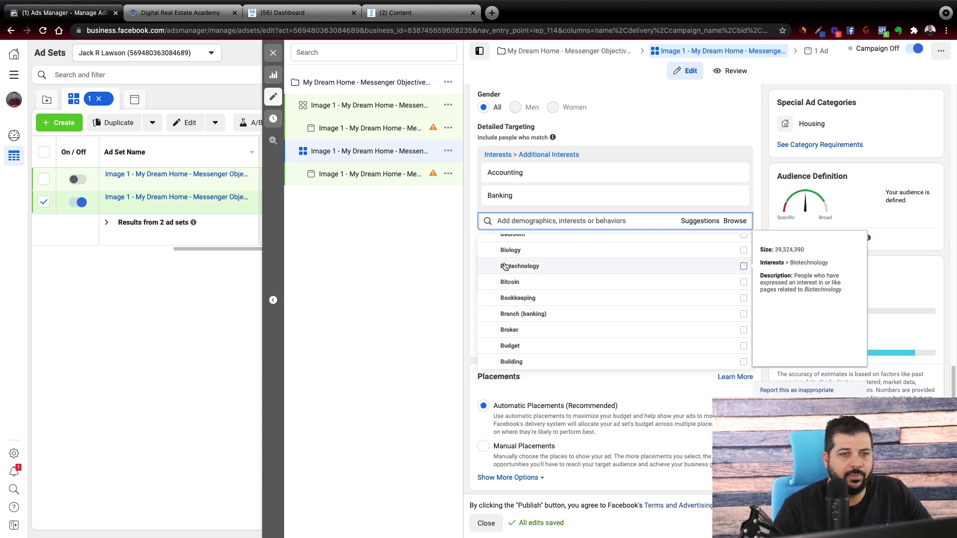
scroll(564, 273, down, 1)
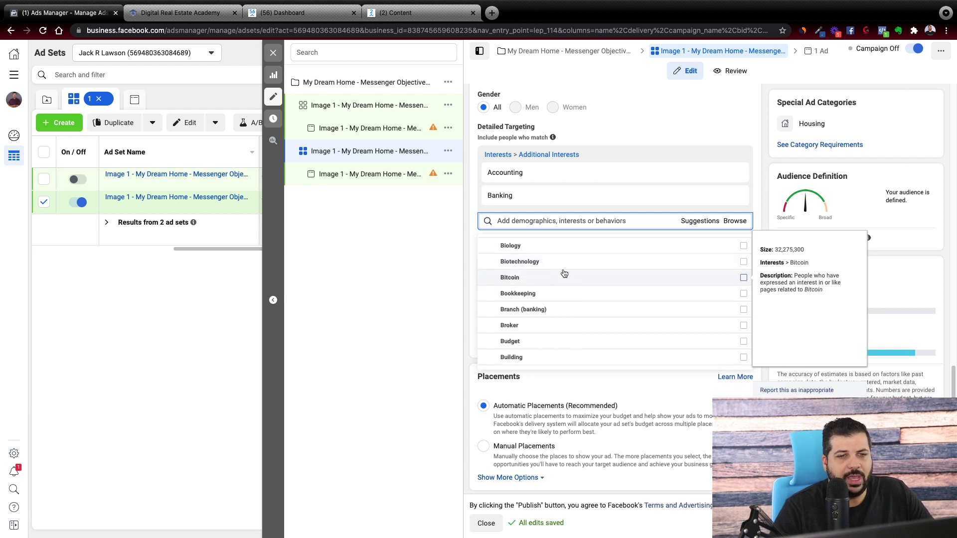
scroll(563, 274, down, 1)
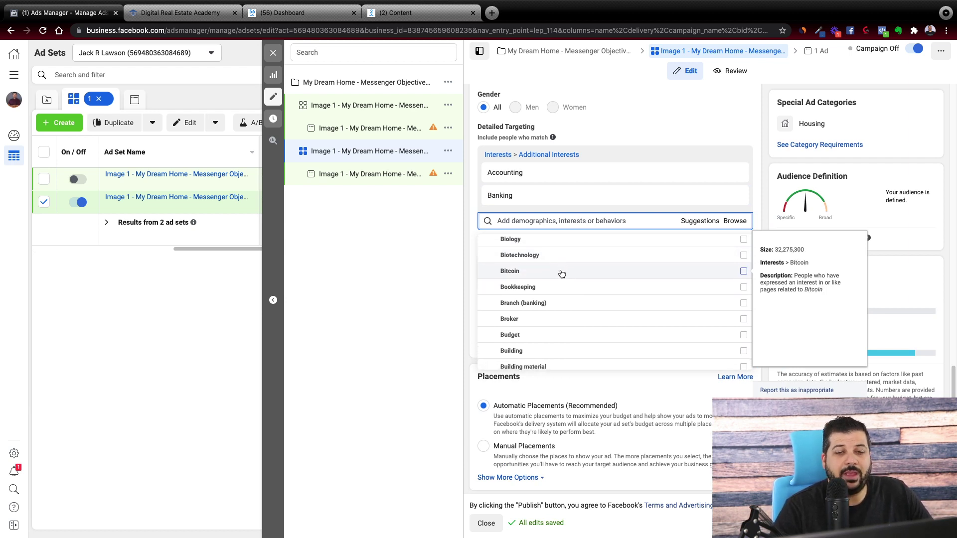
scroll(562, 273, down, 2)
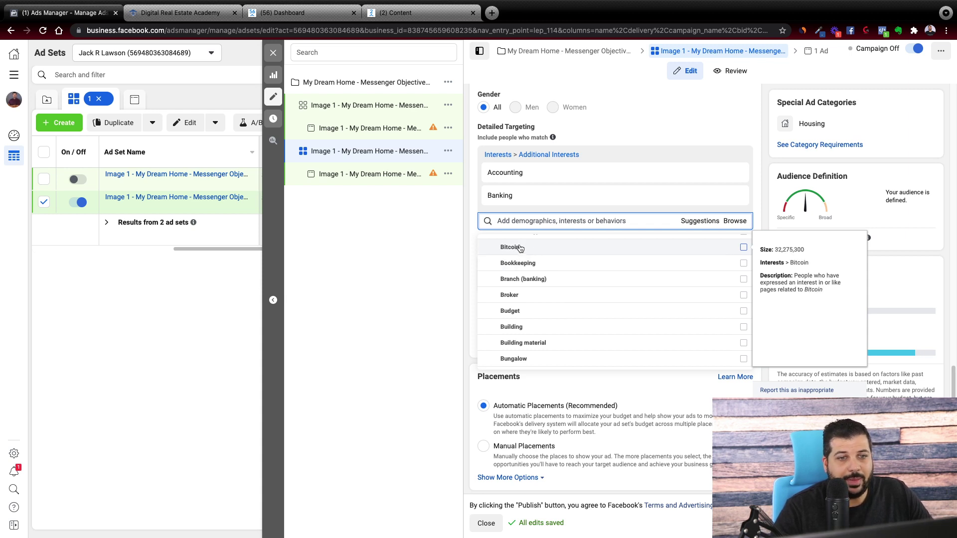
click(520, 248)
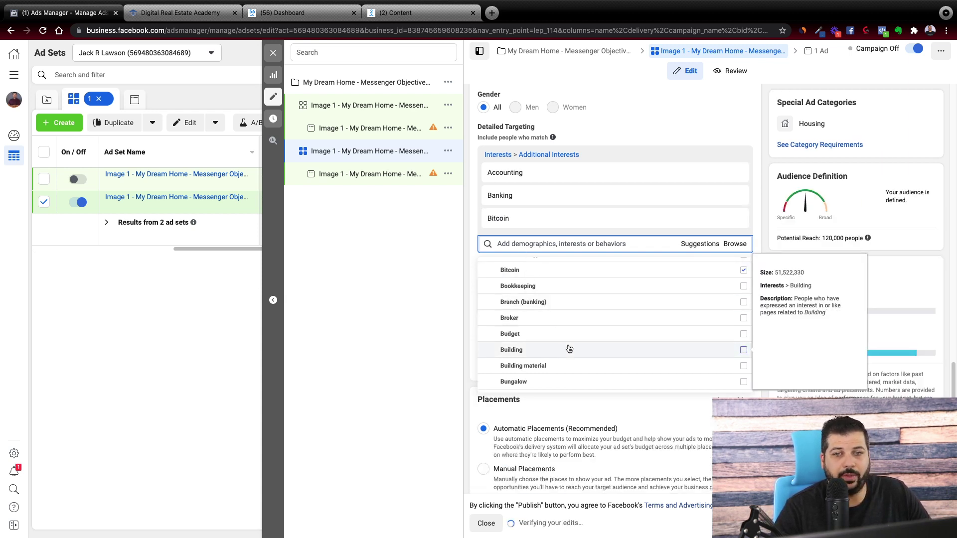
scroll(556, 298, down, 1)
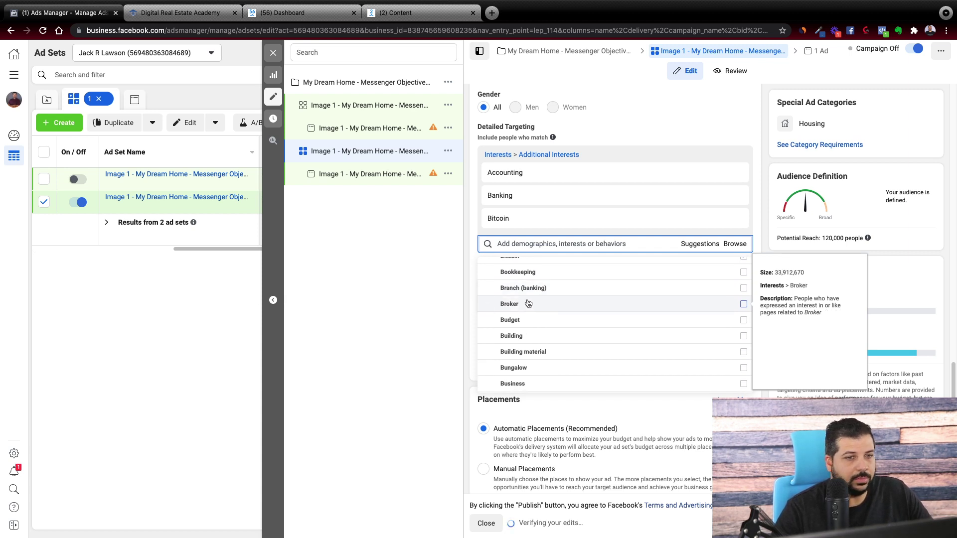
click(528, 304)
Step: Add the Business and Business development interests to the ad set's detailed targeting
scroll(513, 339, down, 1)
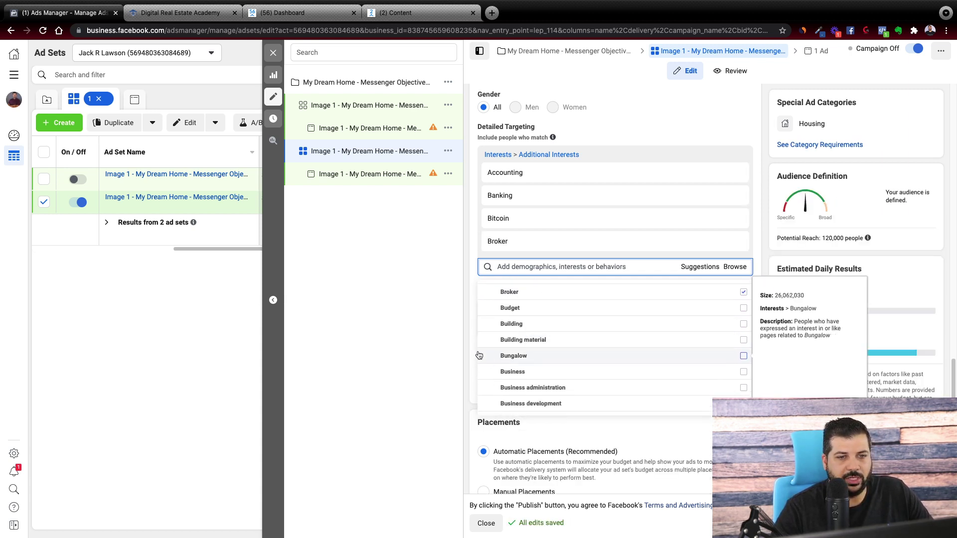
scroll(541, 342, down, 2)
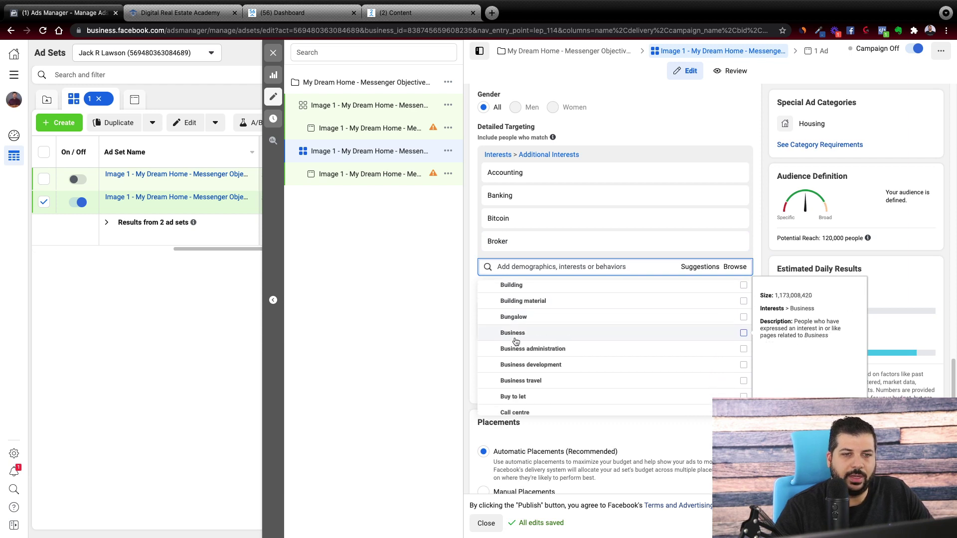
scroll(518, 349, down, 2)
click(524, 303)
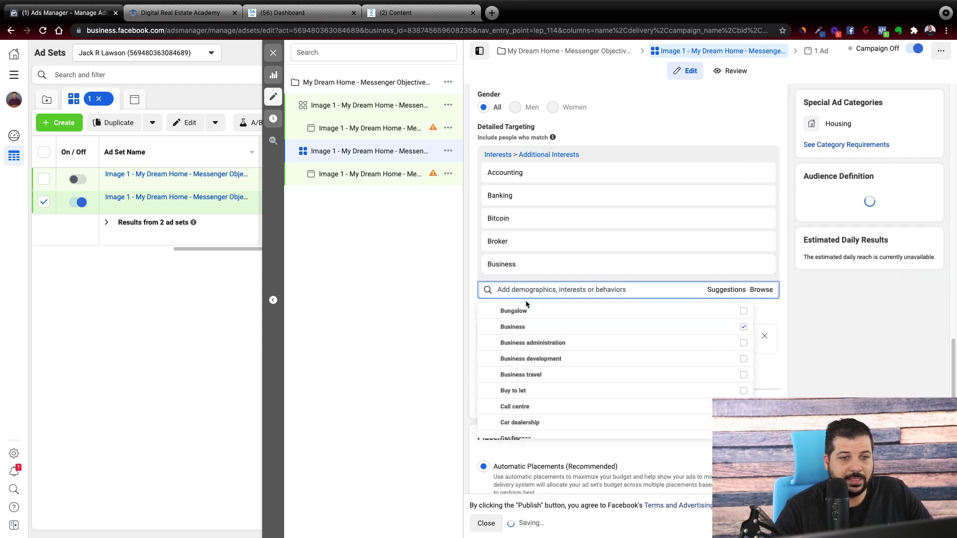
scroll(520, 354, down, 2)
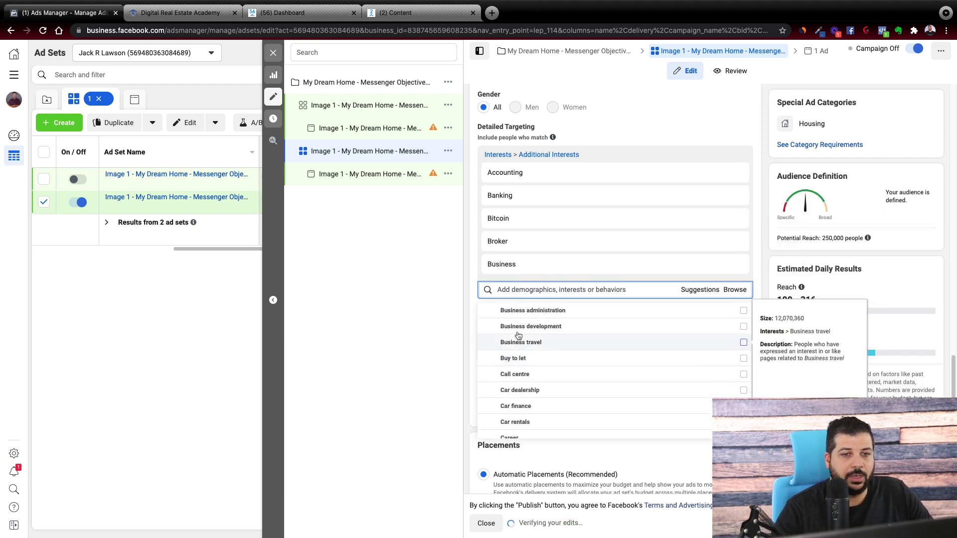
click(521, 327)
scroll(531, 383, down, 3)
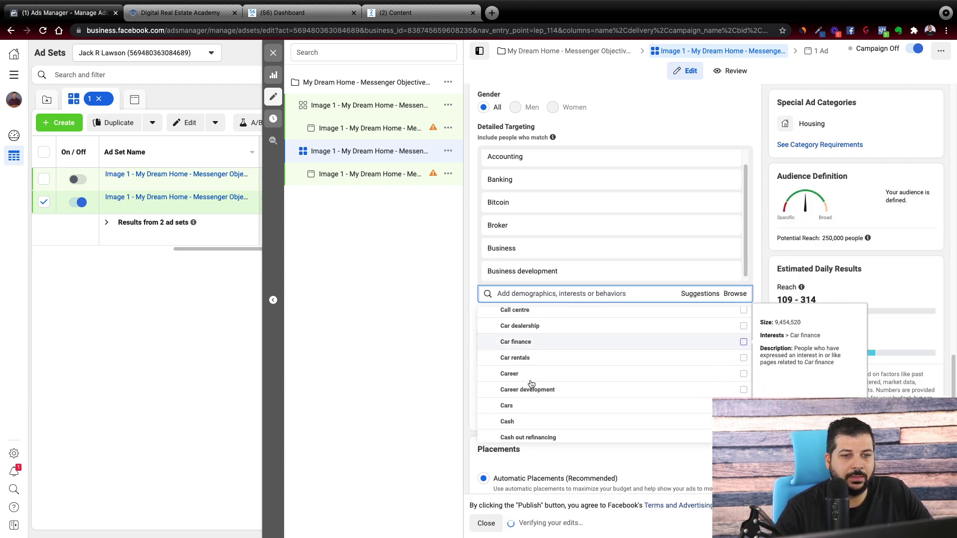
Step: Add the Car dealership interest to the ad set's detailed targeting
scroll(532, 383, down, 1)
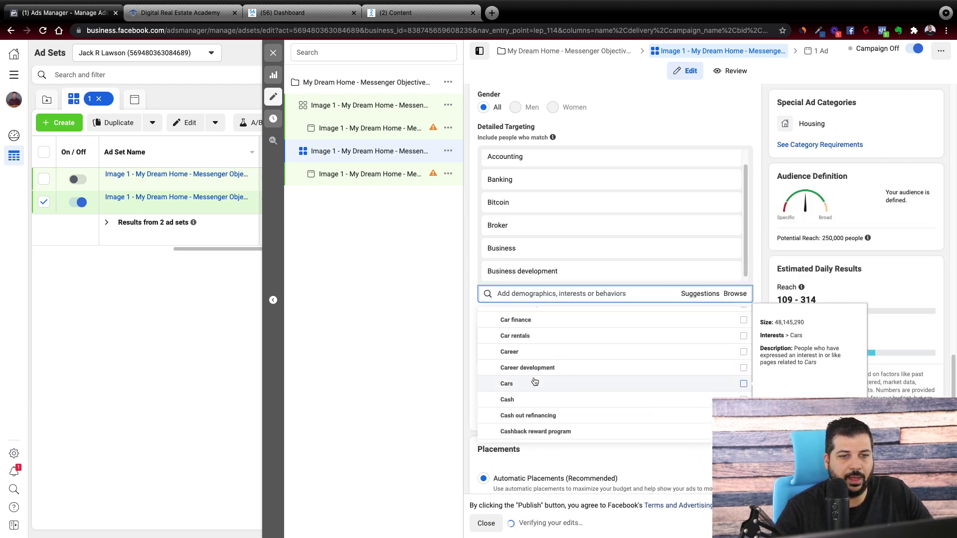
scroll(535, 382, up, 1)
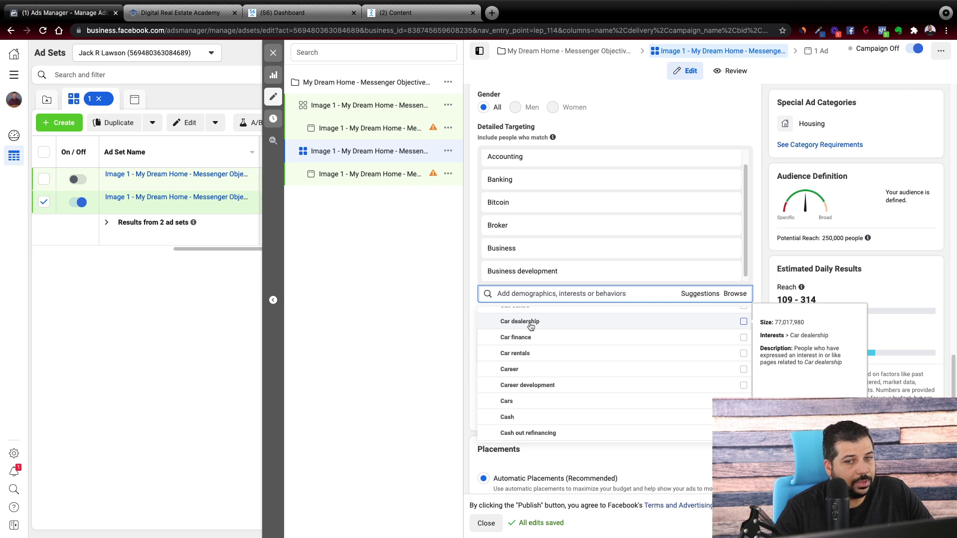
click(531, 326)
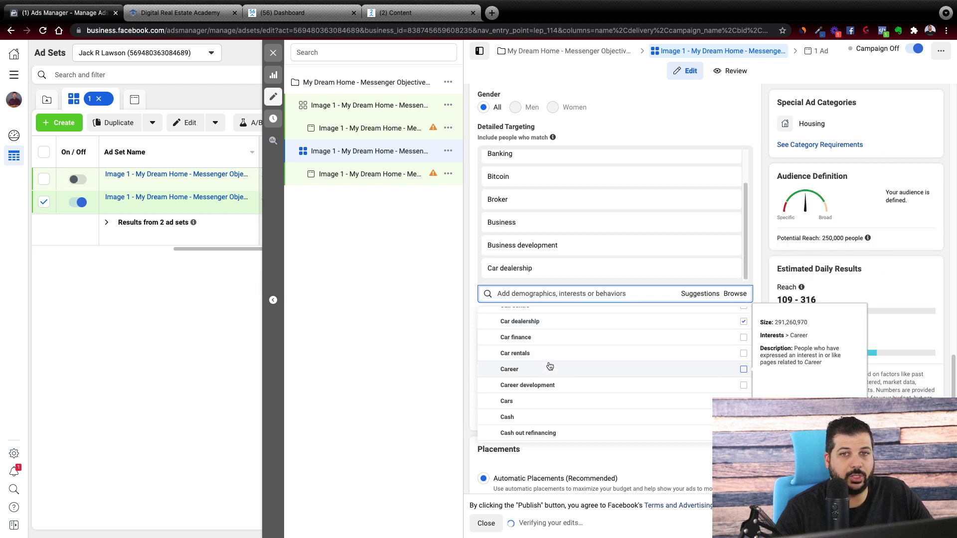
Step: Add the Computer engineering, Computer programming and Computer science interests to the ad set's detailed targeting
scroll(549, 367, down, 1)
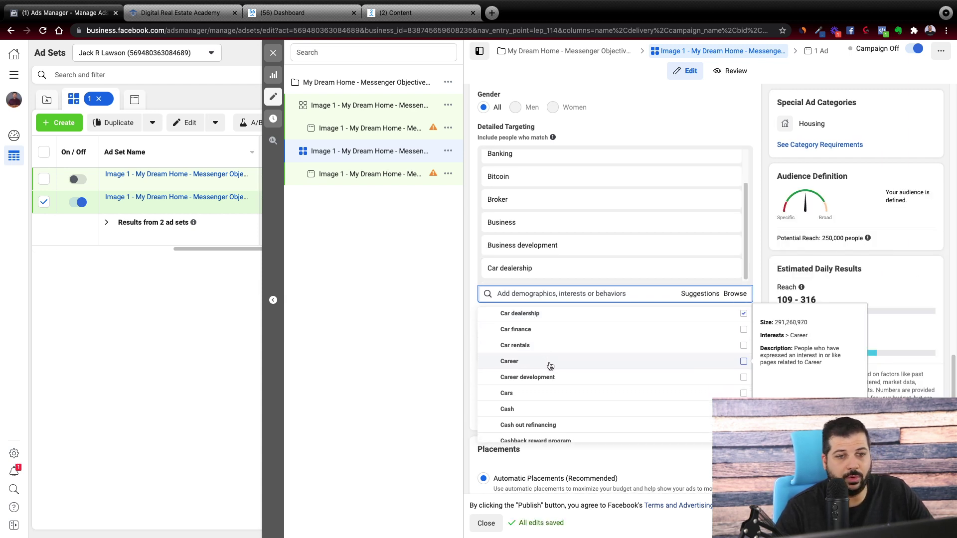
scroll(550, 365, down, 3)
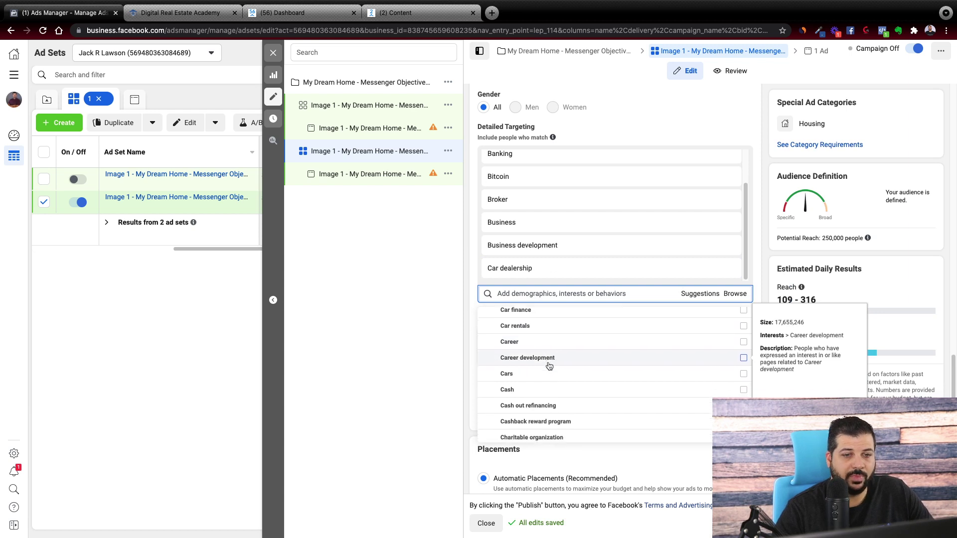
scroll(550, 367, down, 1)
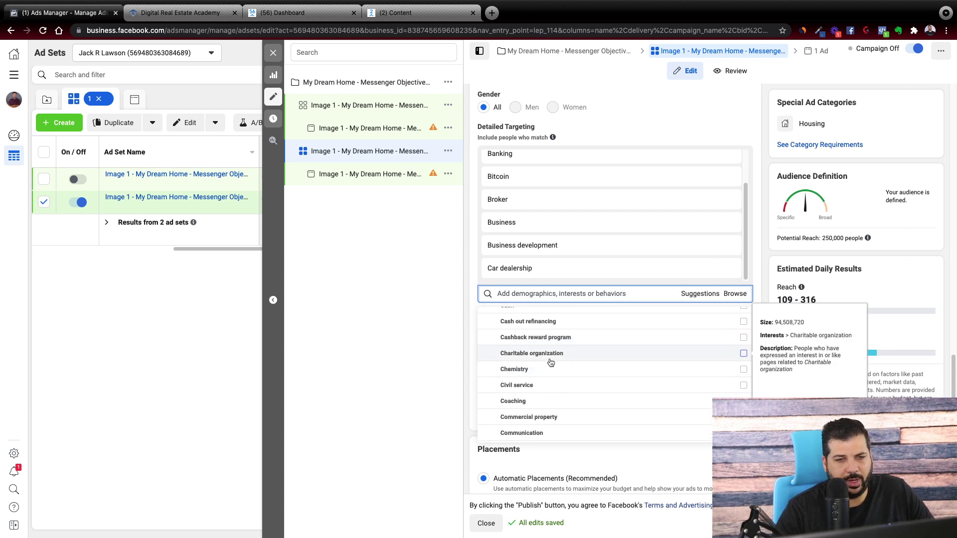
scroll(547, 366, down, 1)
scroll(547, 365, down, 5)
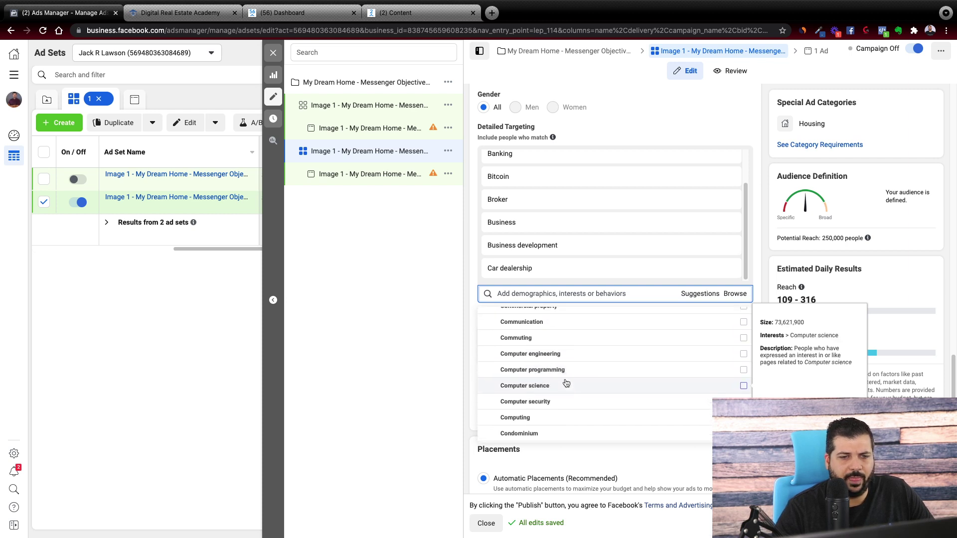
click(550, 357)
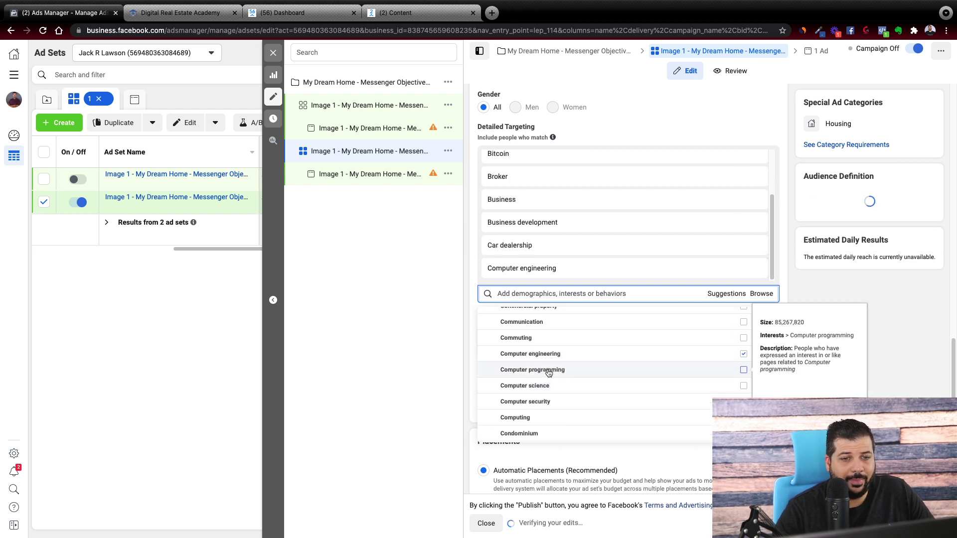
click(544, 372)
click(537, 388)
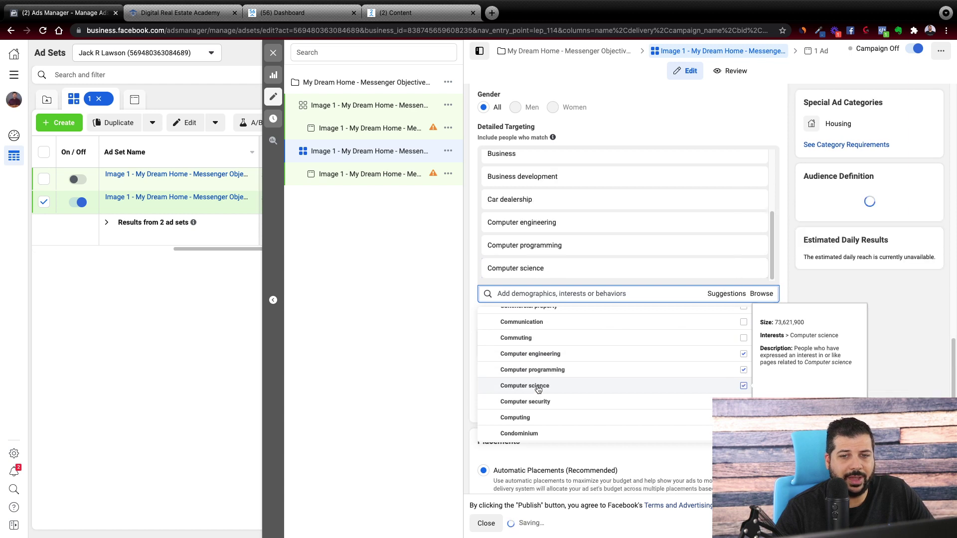
Step: Look through the remaining available interests down to the end of the list for relevant ones, and close the list
scroll(555, 374, down, 1)
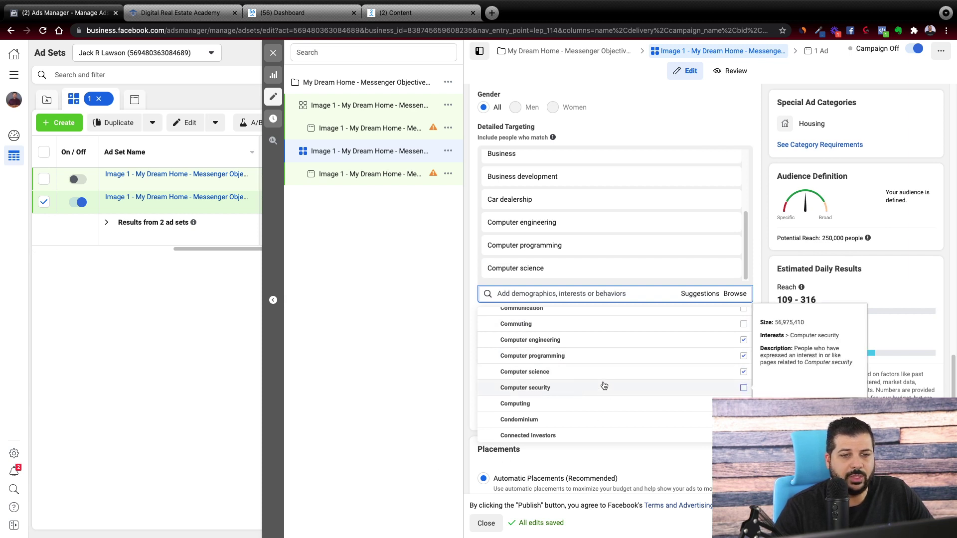
scroll(560, 373, down, 5)
scroll(559, 378, down, 8)
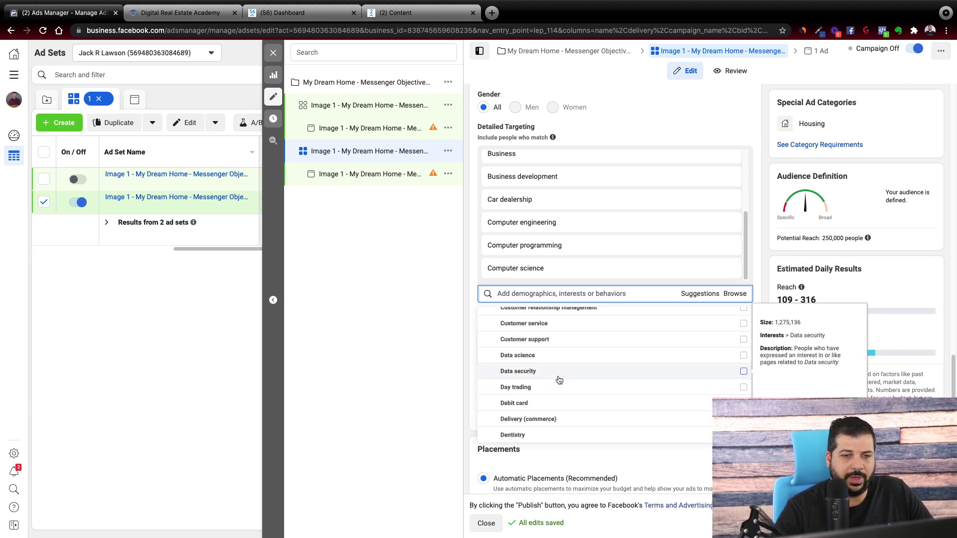
scroll(560, 380, down, 15)
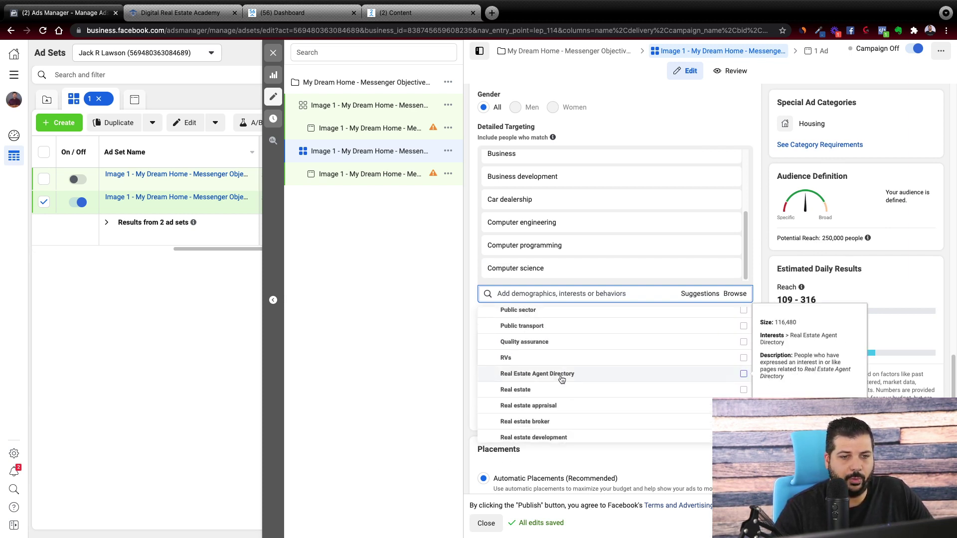
scroll(560, 380, down, 4)
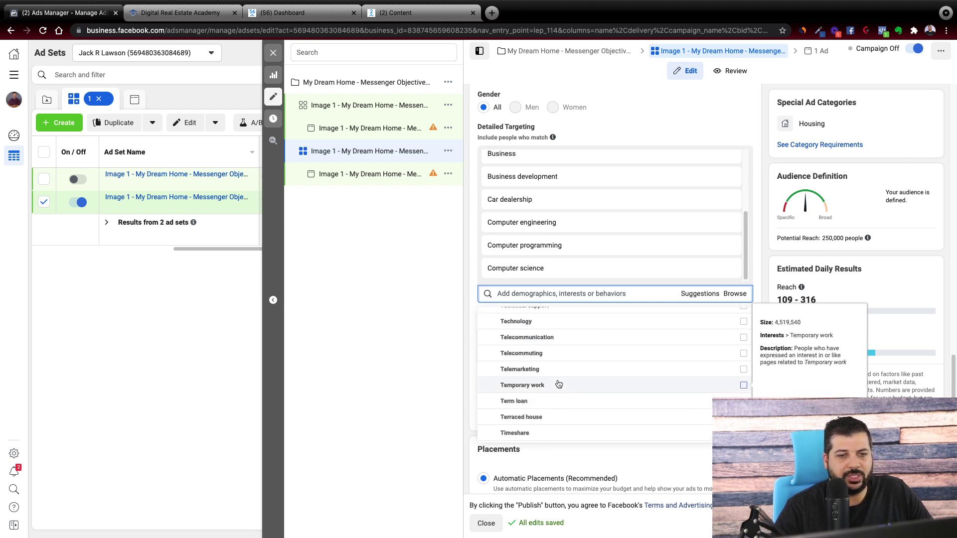
scroll(559, 384, down, 10)
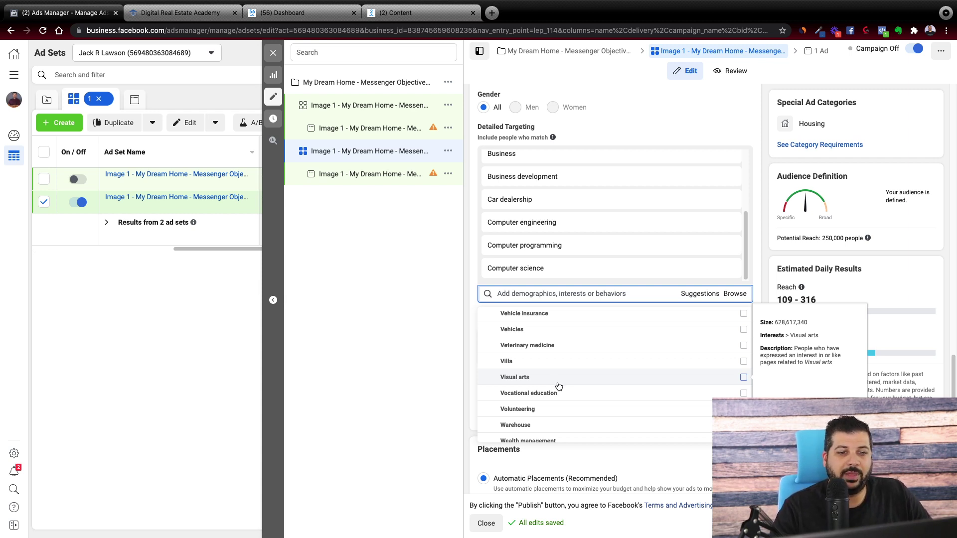
scroll(553, 371, down, 3)
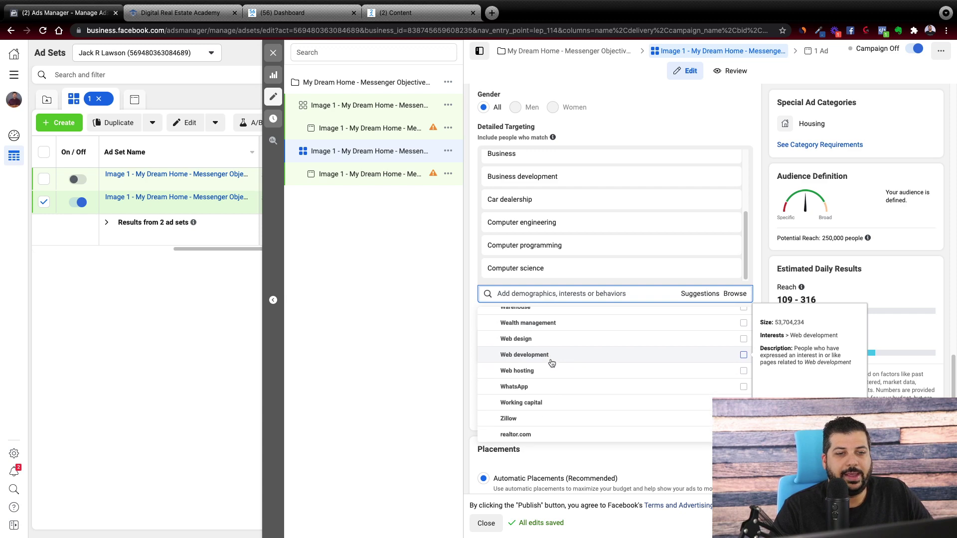
scroll(552, 364, down, 3)
scroll(548, 373, up, 2)
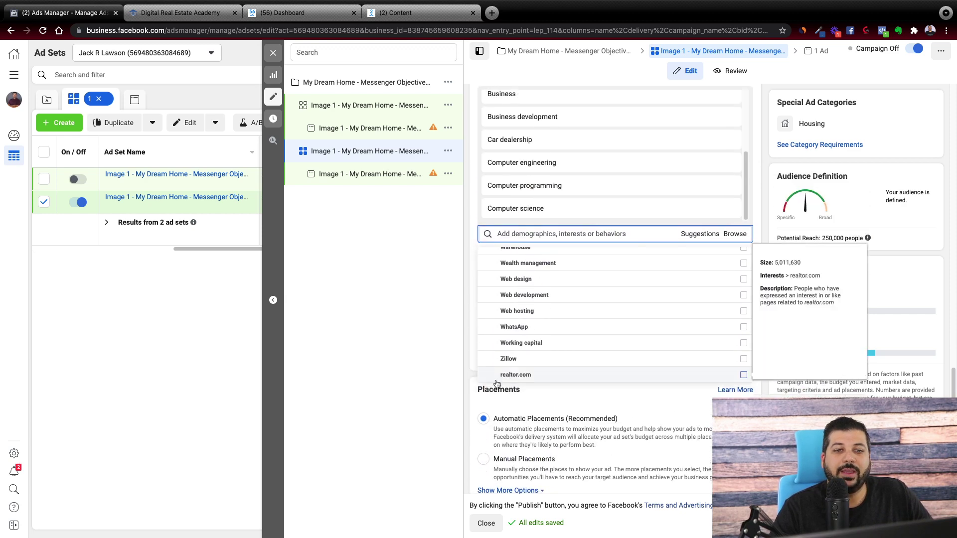
scroll(540, 324, up, 2)
scroll(540, 324, up, 10)
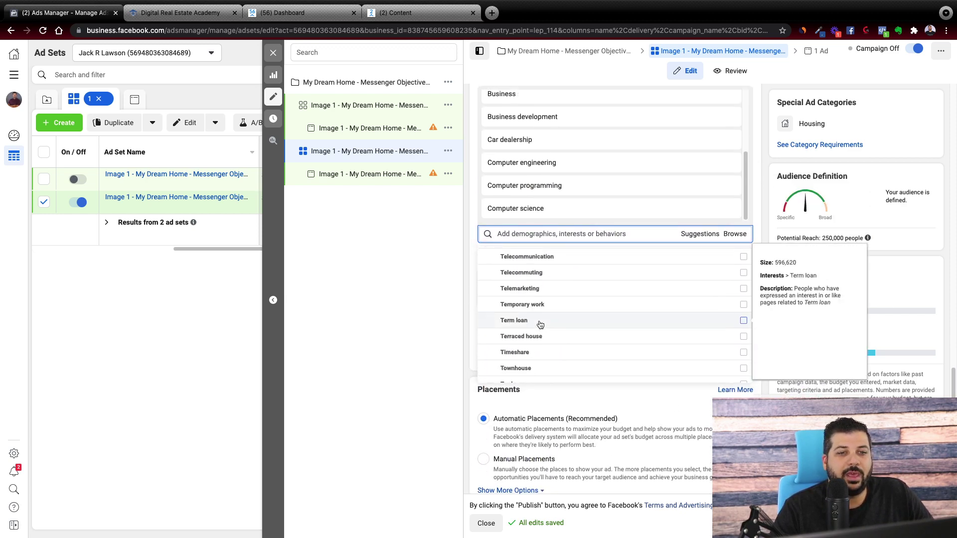
scroll(541, 327, down, 5)
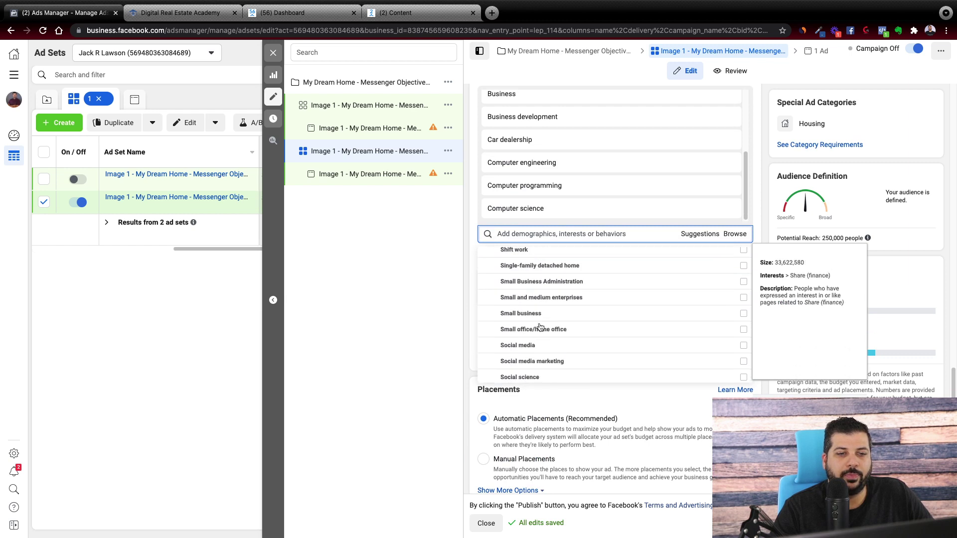
scroll(542, 328, up, 3)
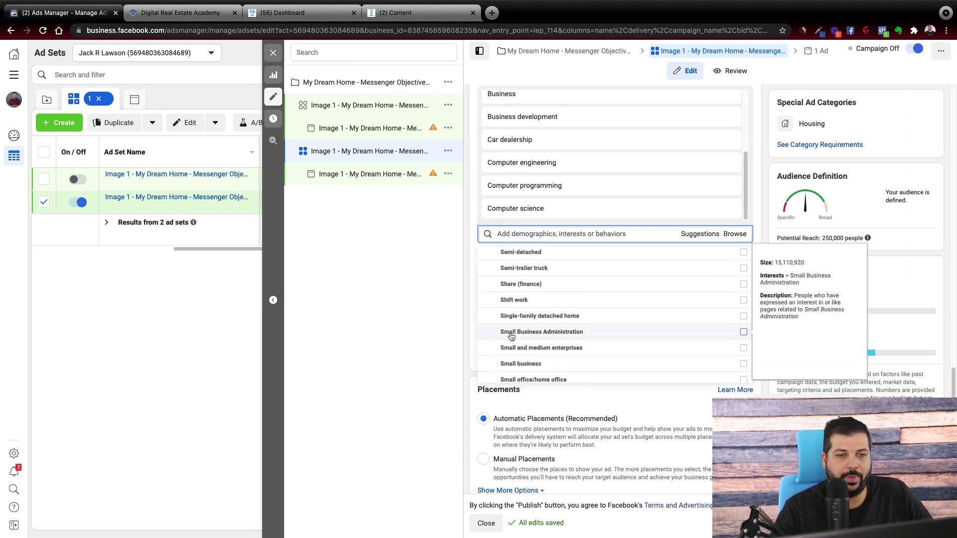
click(469, 315)
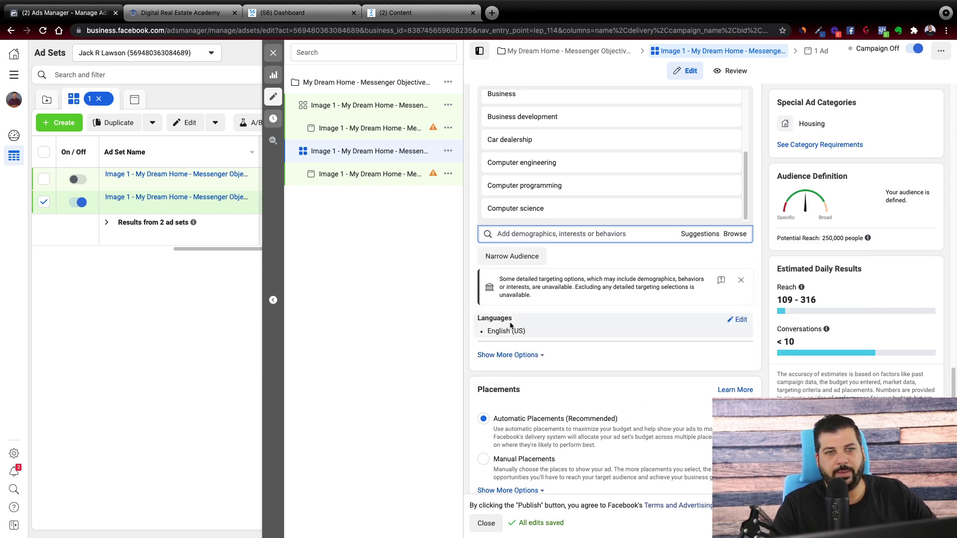
Step: Check the ad set's audience settings and estimates, and open the ad inside the second ad set for editing
scroll(513, 349, up, 3)
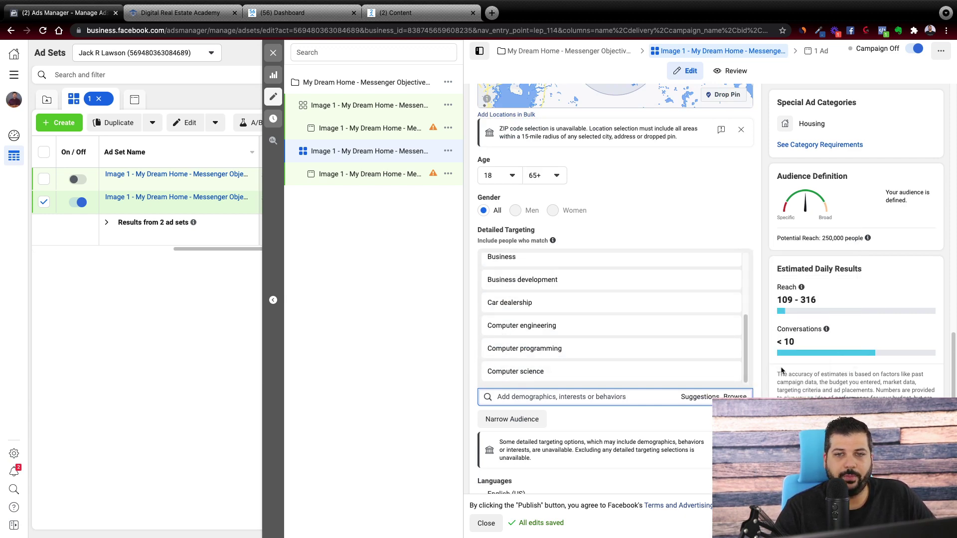
mouse_move(845, 243)
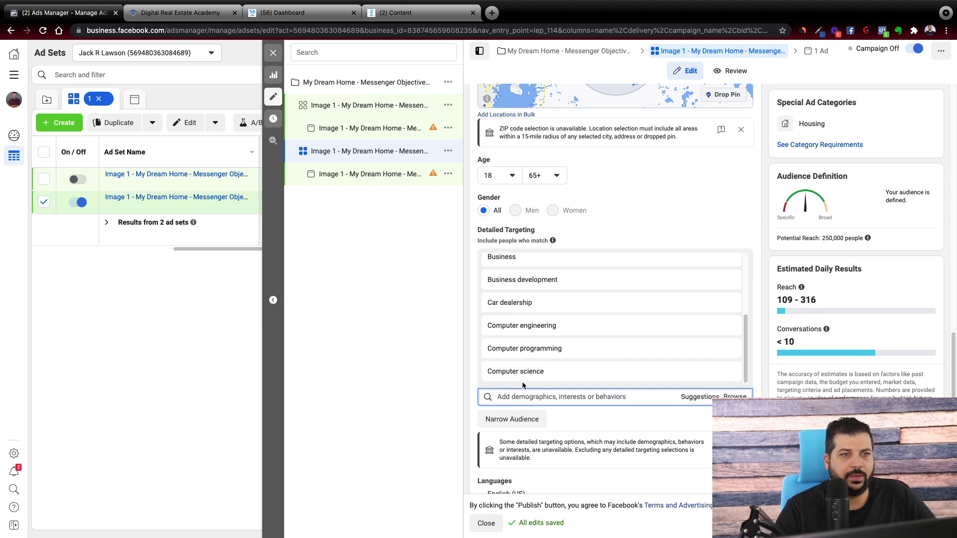
mouse_move(528, 353)
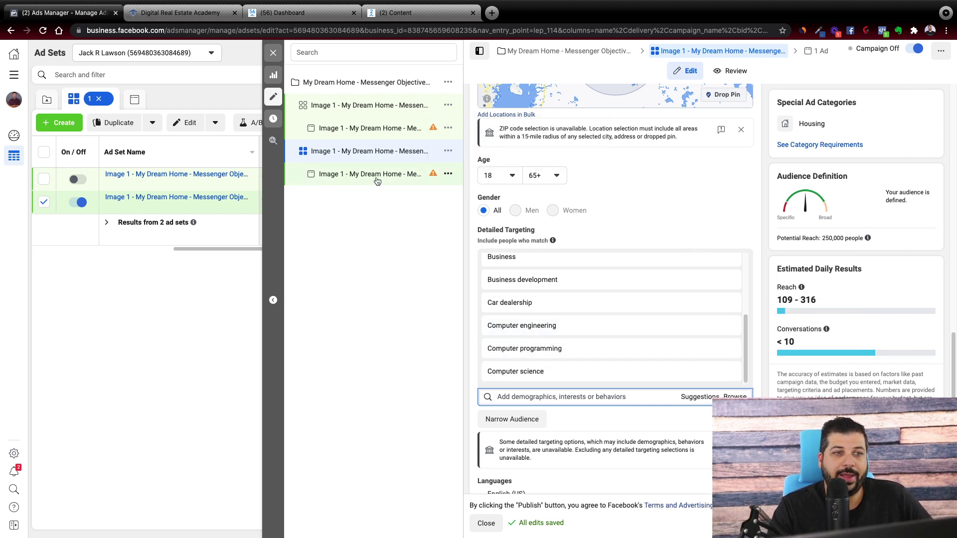
click(380, 183)
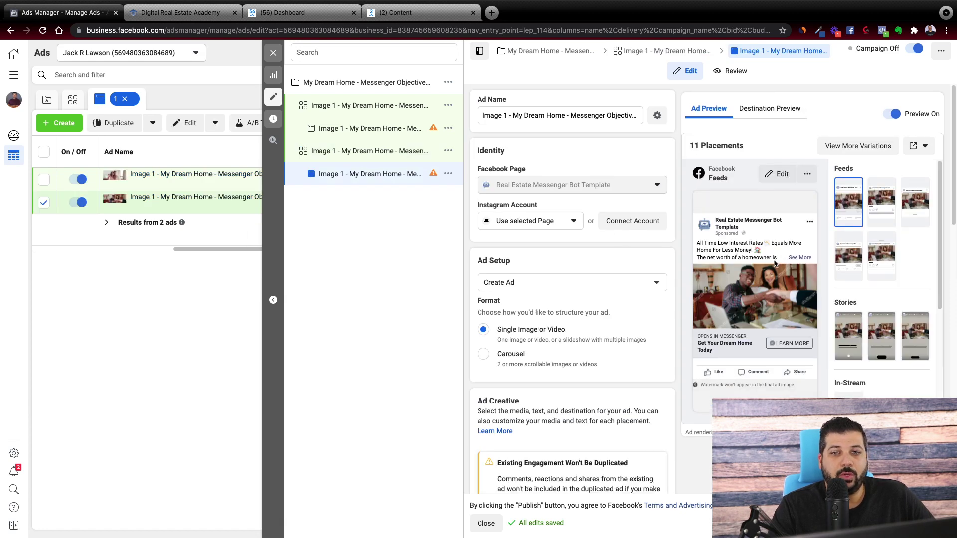